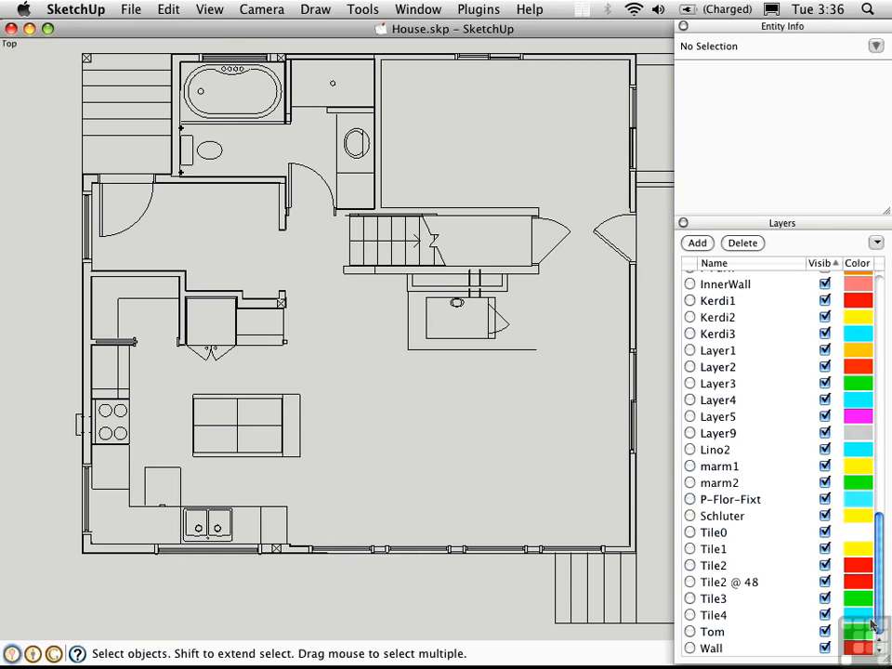
# Step: Try to delete a non-empty layer, moving its contents to the current layer
pyautogui.moveTo(870, 622); pyautogui.dragTo(871, 297)
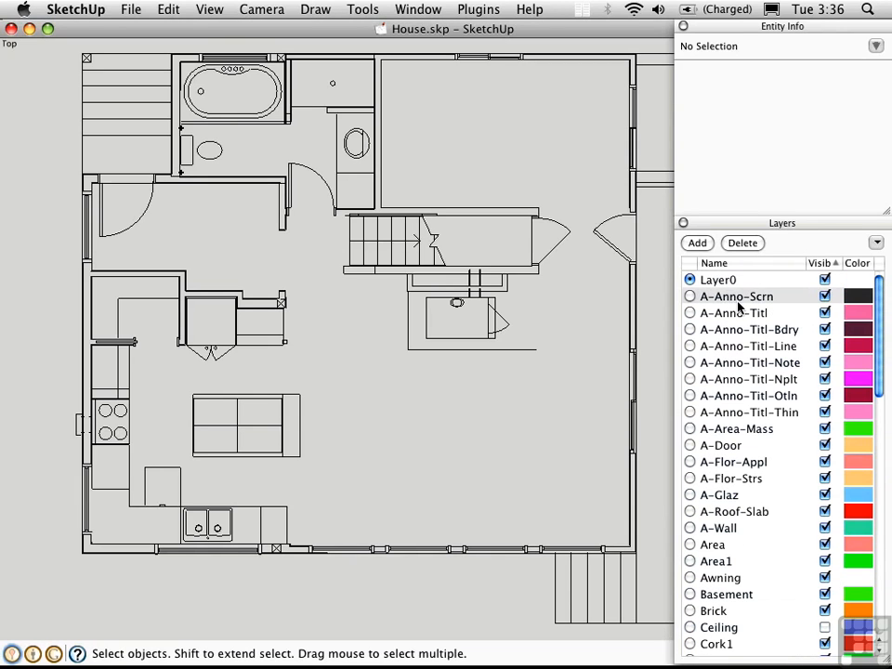
pyautogui.moveTo(881, 340); pyautogui.dragTo(881, 613)
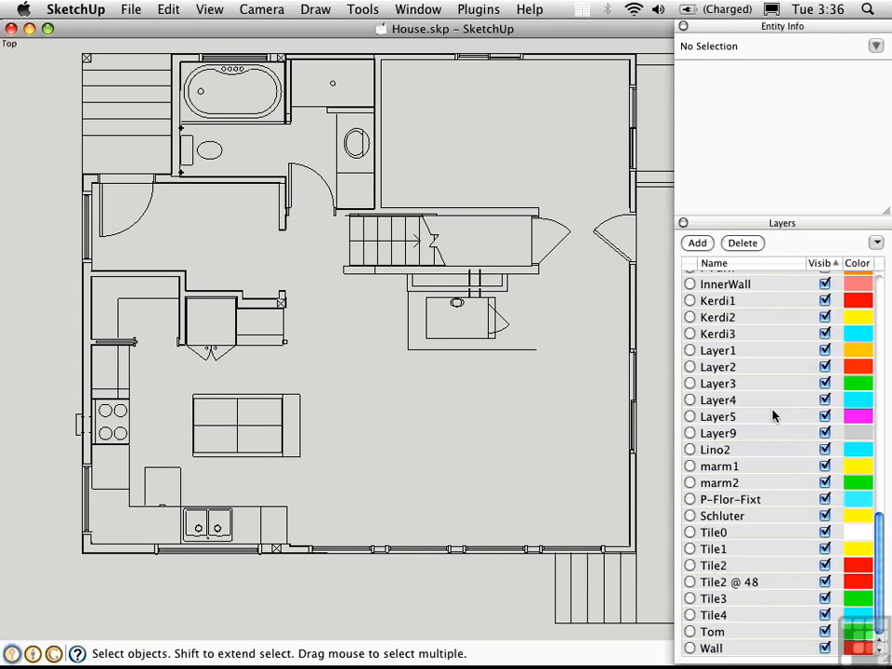
pyautogui.click(744, 243)
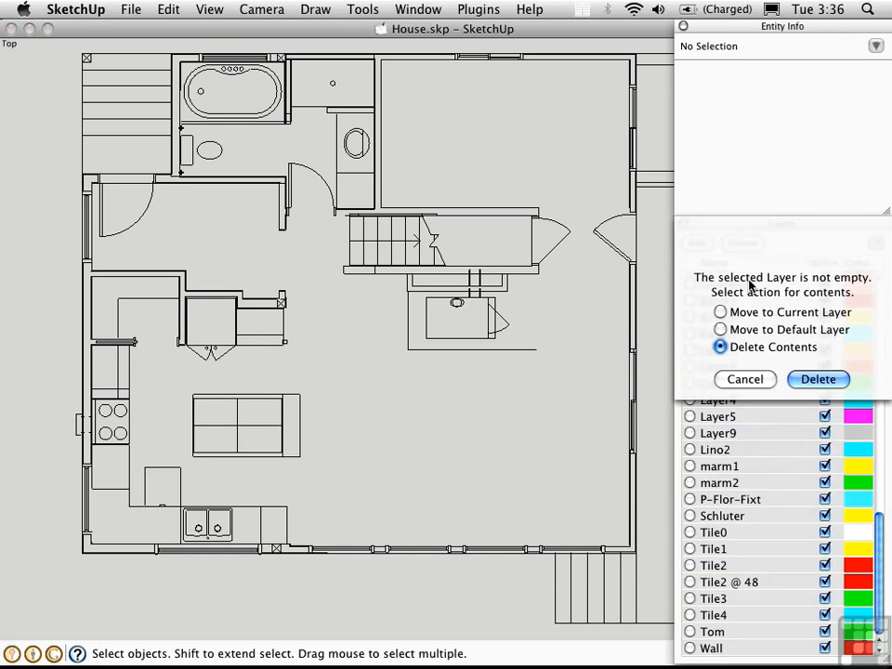
pyautogui.click(721, 312)
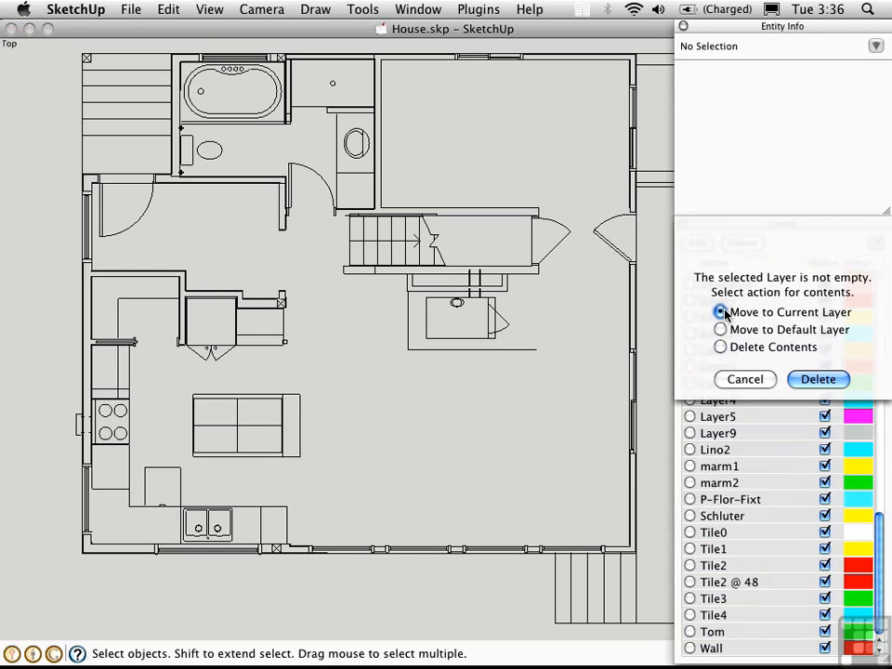
pyautogui.click(803, 378)
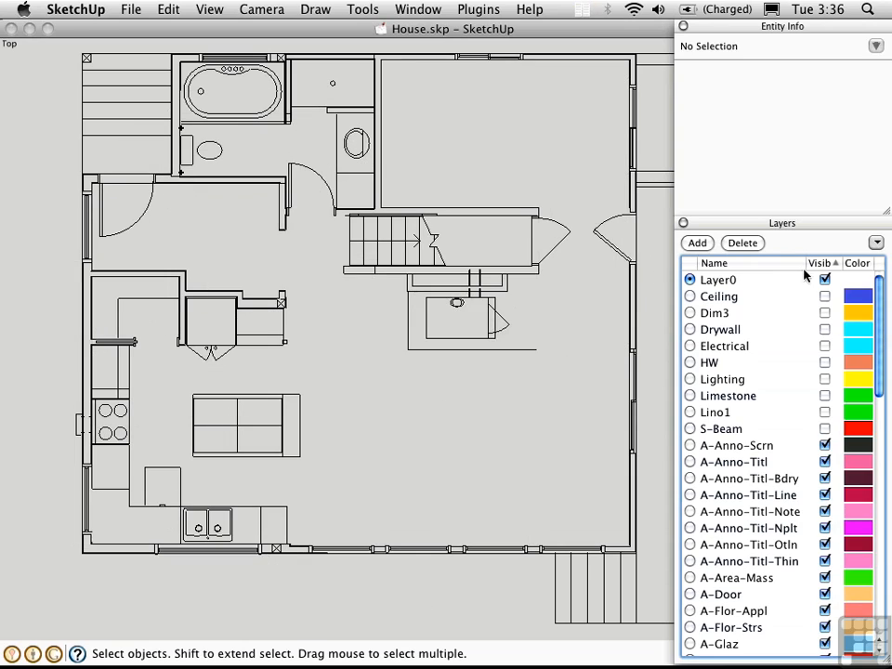
# Step: Sort the layers by visibility and delete the visible layers A-Anno-Scrn through Wall, moving their contents to the current layer
pyautogui.click(826, 263)
pyautogui.click(825, 265)
pyautogui.click(729, 447)
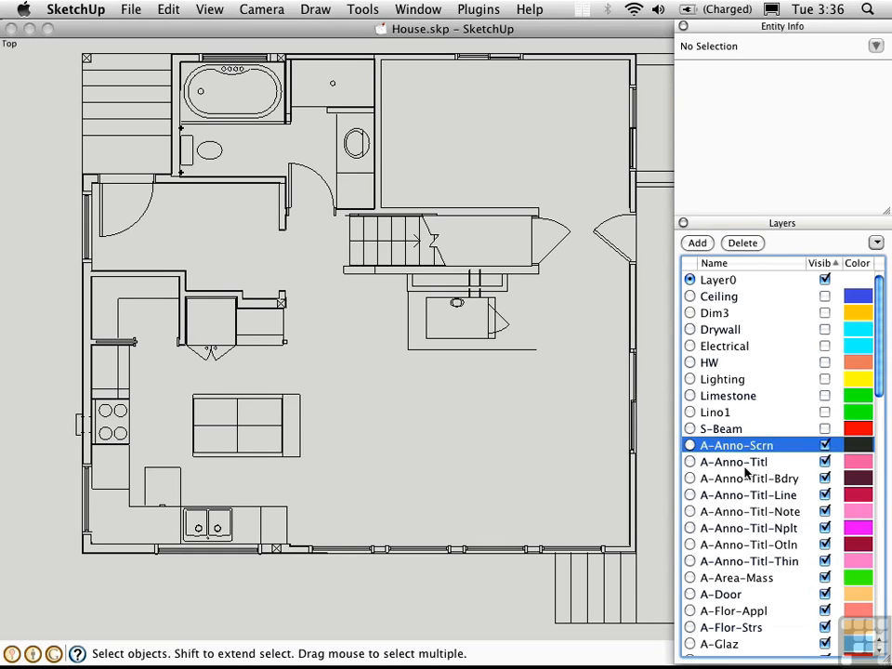
pyautogui.scroll(-6, 865, 461)
pyautogui.scroll(-8, 865, 462)
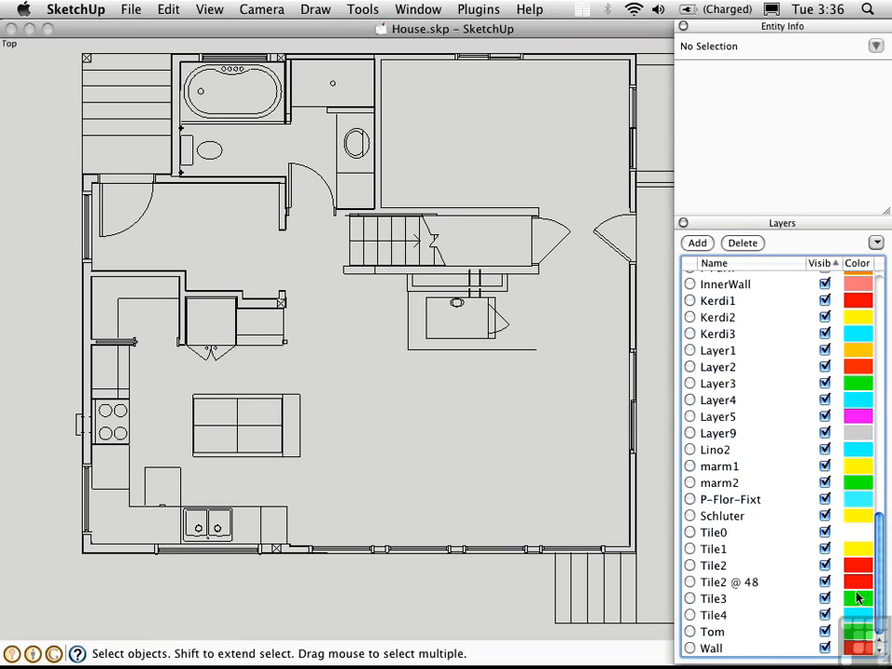
pyautogui.keyDown('shift'); pyautogui.click(710, 647); pyautogui.keyUp('shift')
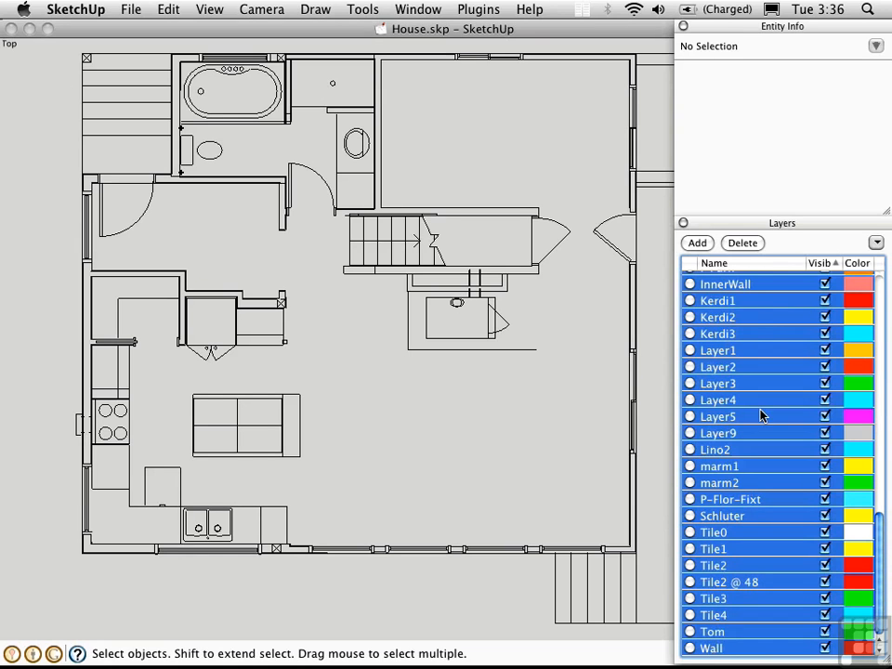
pyautogui.click(742, 242)
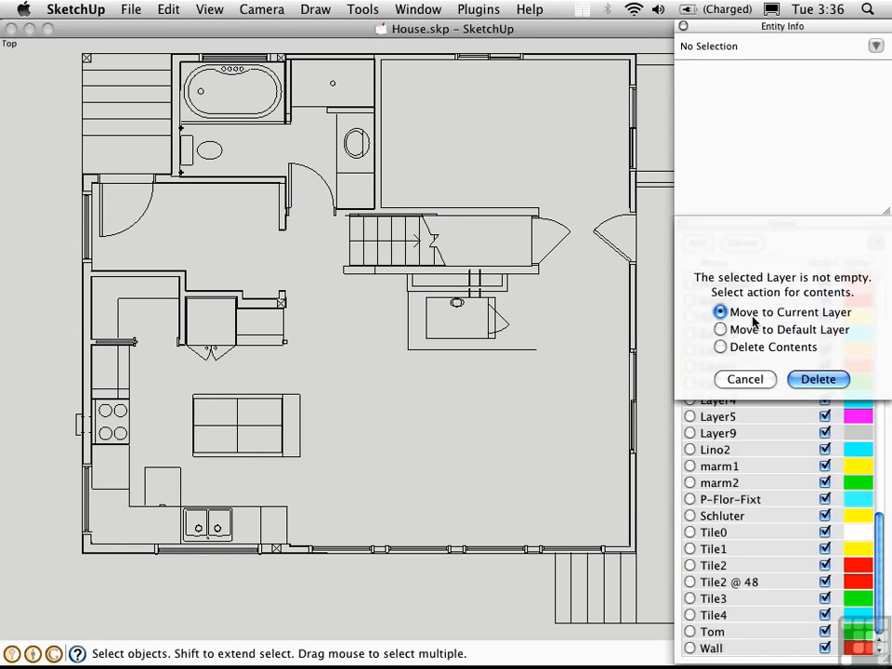
pyautogui.click(817, 379)
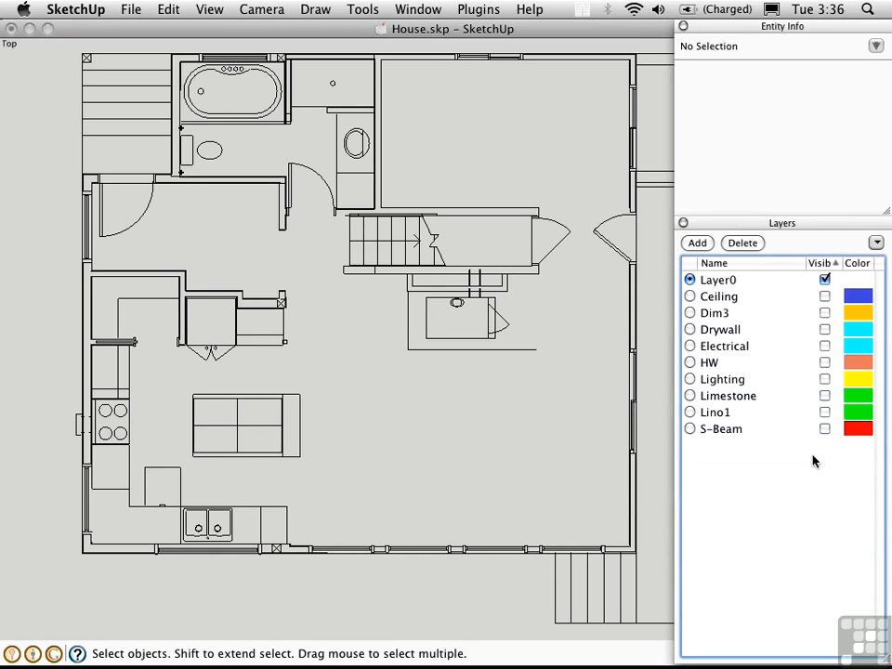
# Step: Delete the hidden layers Ceiling through S-Beam together with their contents
pyautogui.click(720, 297)
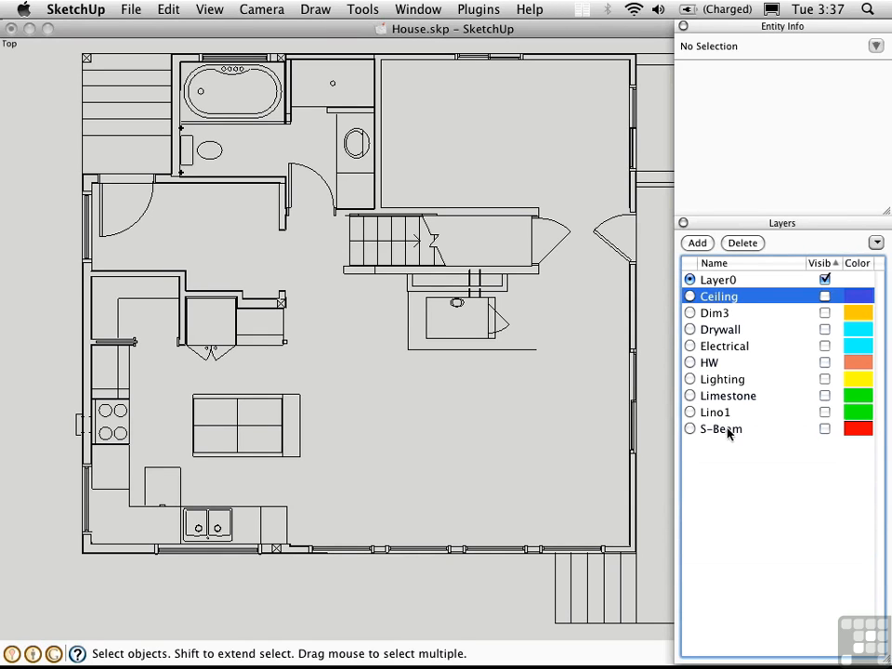
pyautogui.keyDown('shift'); pyautogui.click(734, 430); pyautogui.keyUp('shift')
pyautogui.click(751, 245)
pyautogui.click(743, 349)
pyautogui.click(818, 378)
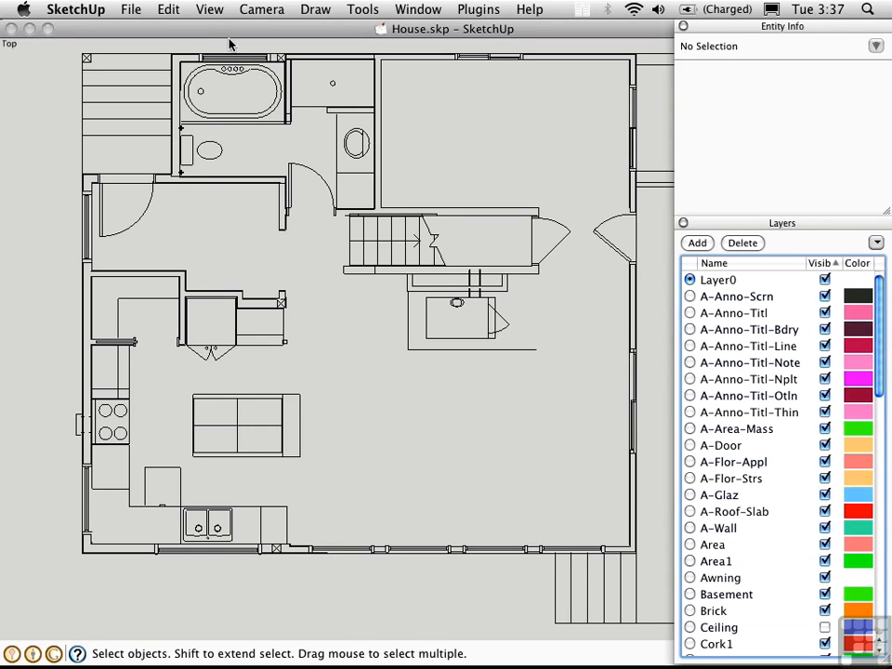
# Step: Display the Layer Manager tool palette
pyautogui.click(208, 12)
pyautogui.moveTo(211, 30)
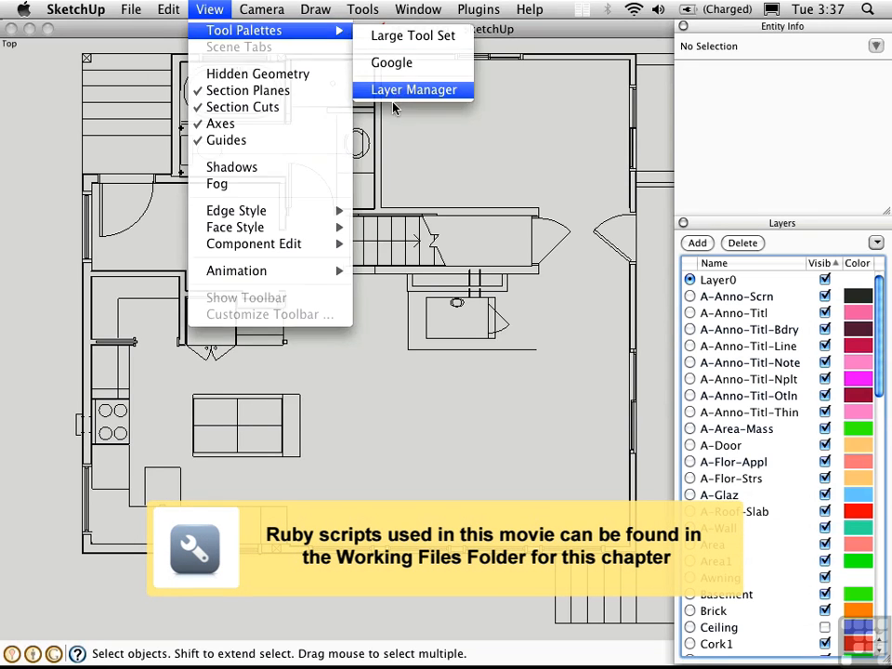
pyautogui.click(414, 90)
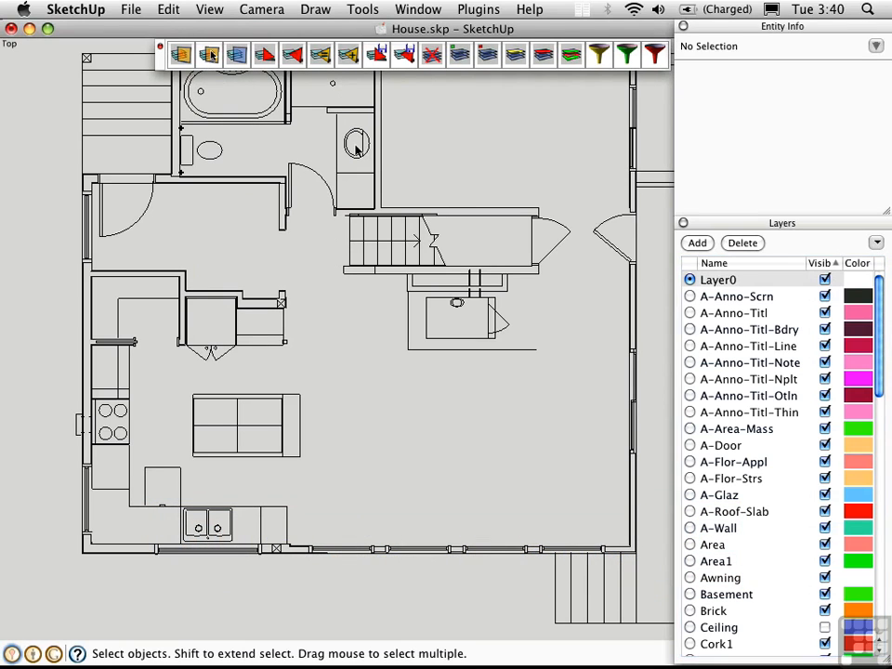
# Step: Make A-Door the current layer by picking up the layer of the bathroom door edge
pyautogui.click(295, 191)
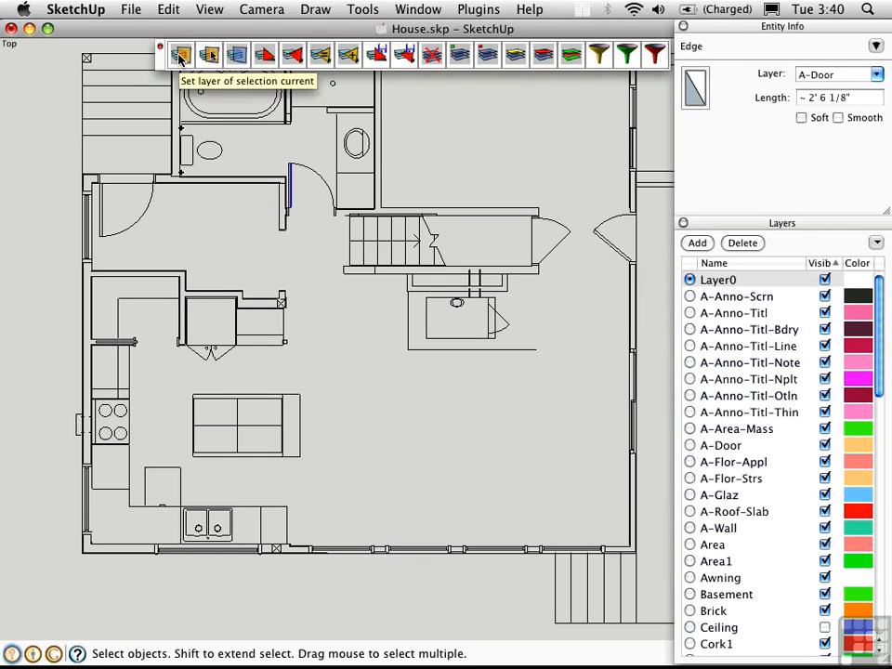
pyautogui.click(181, 56)
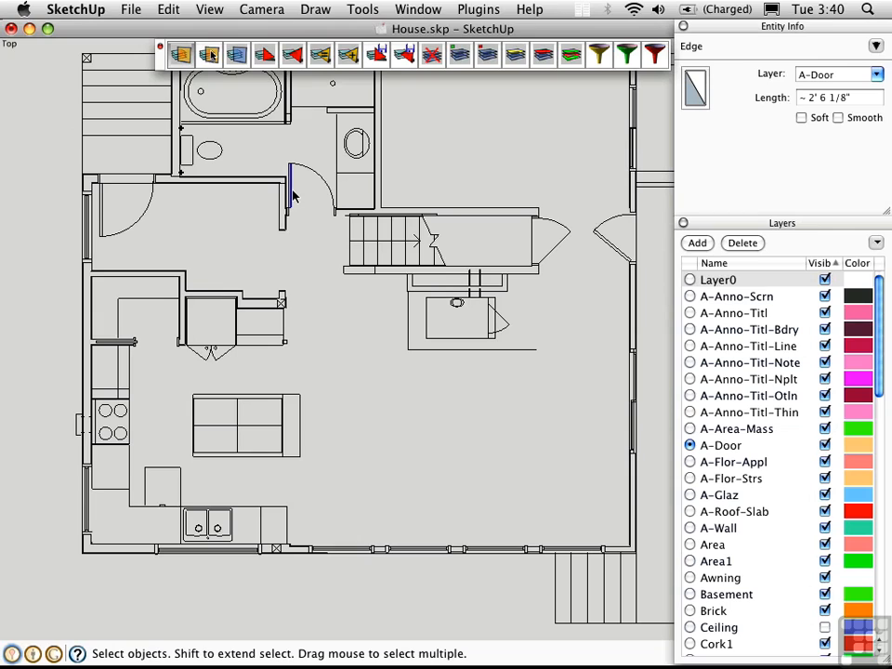
pyautogui.click(313, 222)
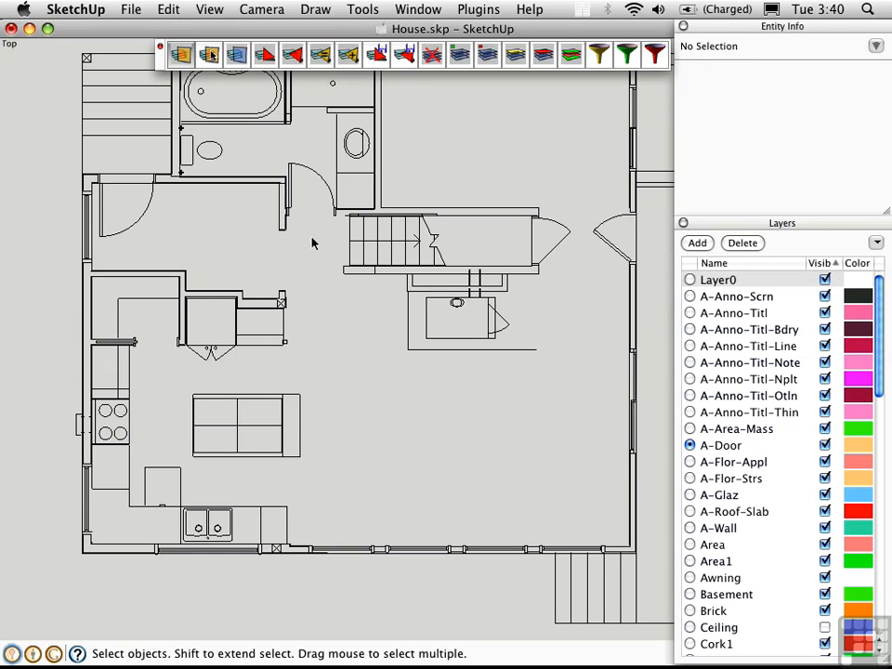
# Step: Switch the current layer to the kitchen counter edge's layer, Layer2, and back to A-Door using the bathroom door edge
pyautogui.click(118, 387)
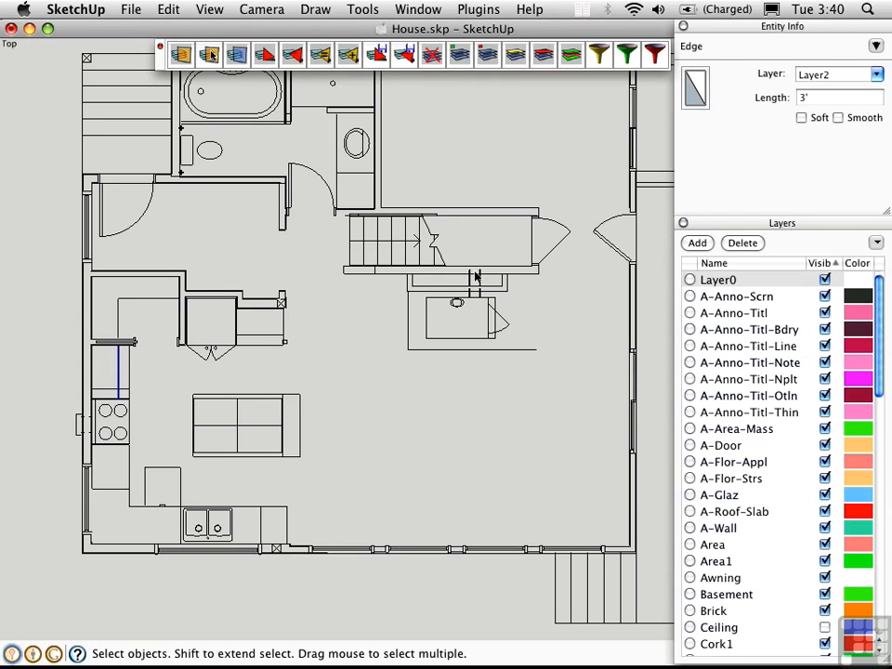
pyautogui.moveTo(881, 298); pyautogui.dragTo(879, 556)
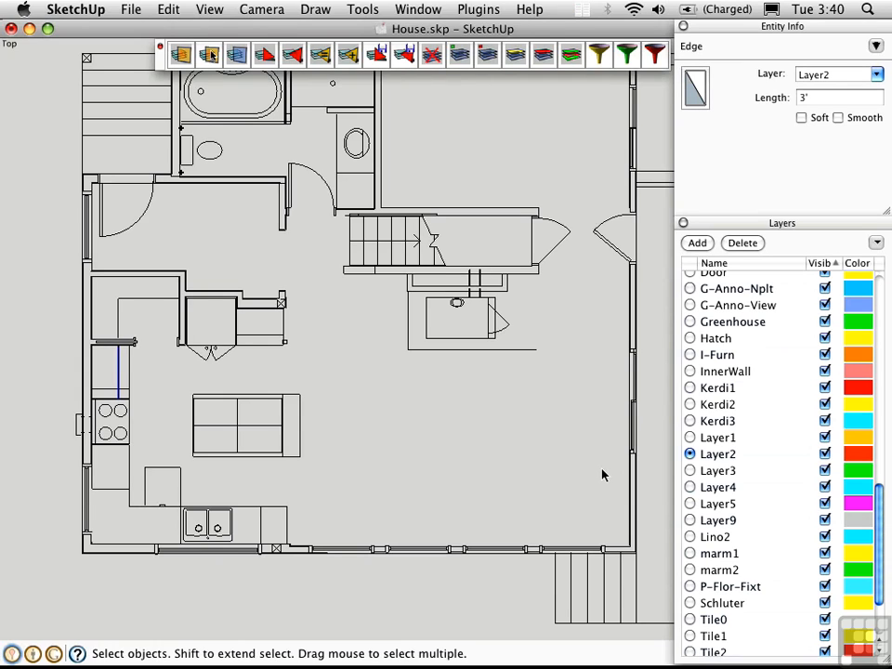
pyautogui.click(290, 186)
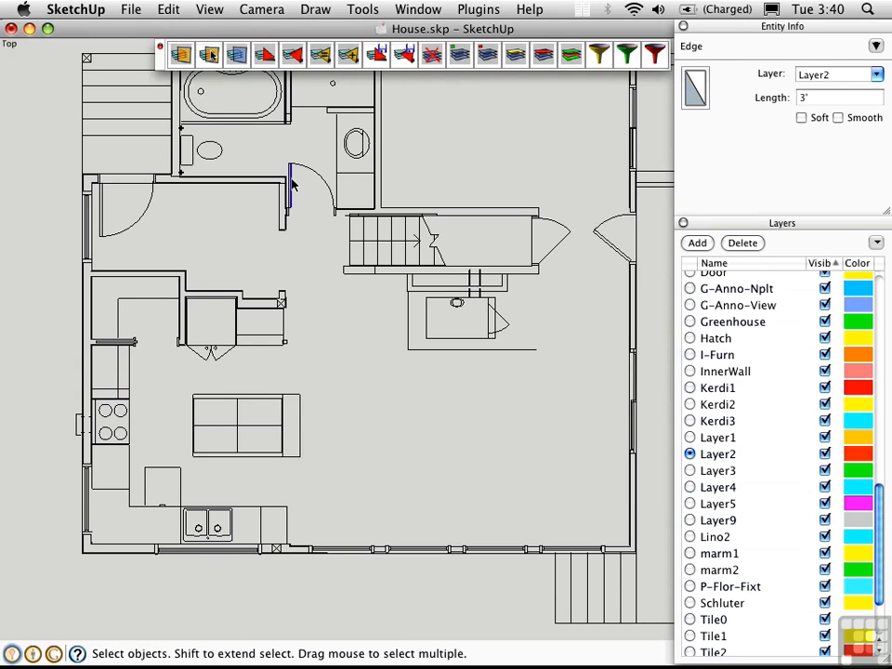
pyautogui.click(183, 55)
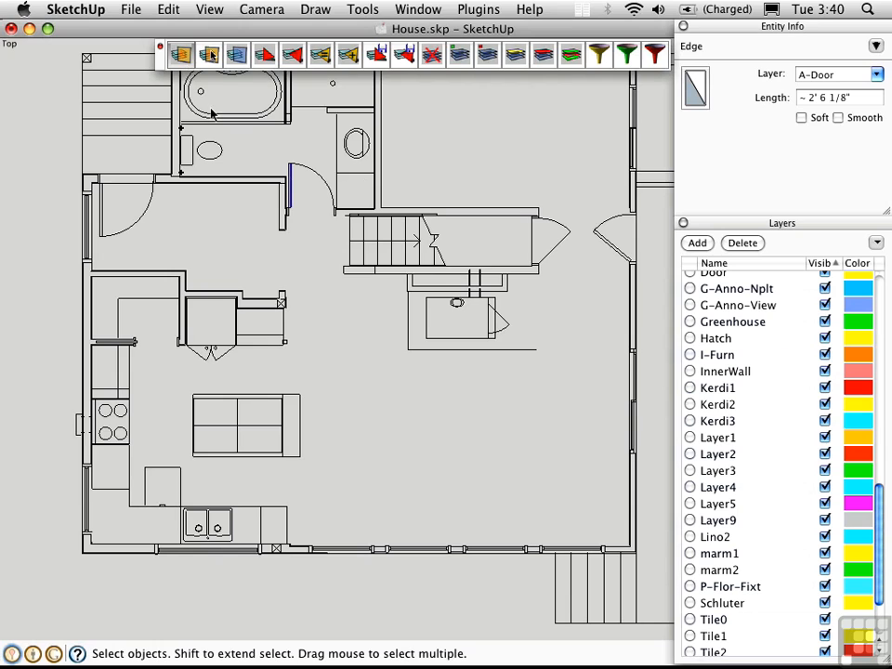
pyautogui.click(882, 299)
pyautogui.click(883, 294)
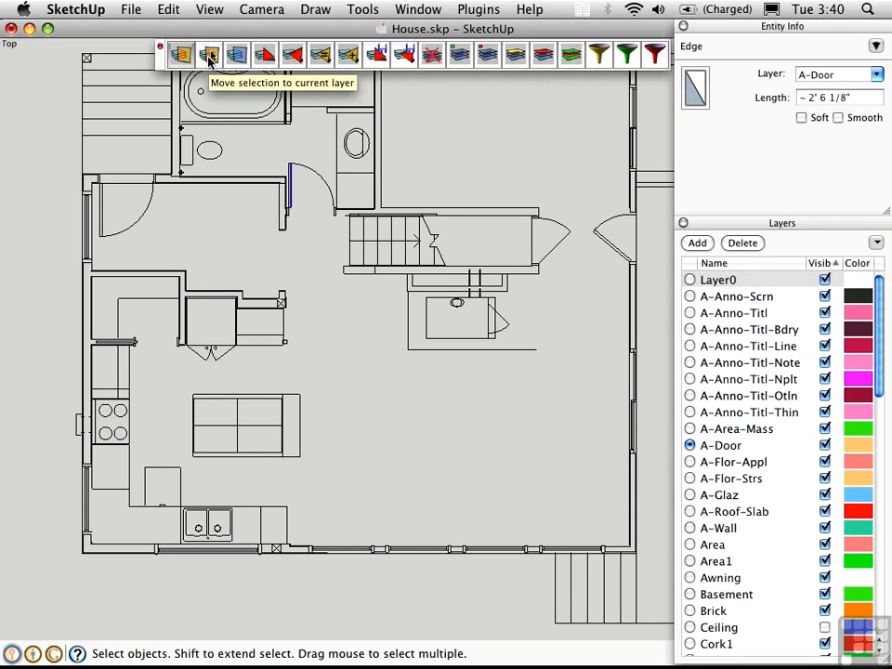
# Step: Move the edges of the door at the end of the staircase to the current layer, A-Door
pyautogui.click(562, 254)
pyautogui.moveTo(572, 245); pyautogui.dragTo(554, 210)
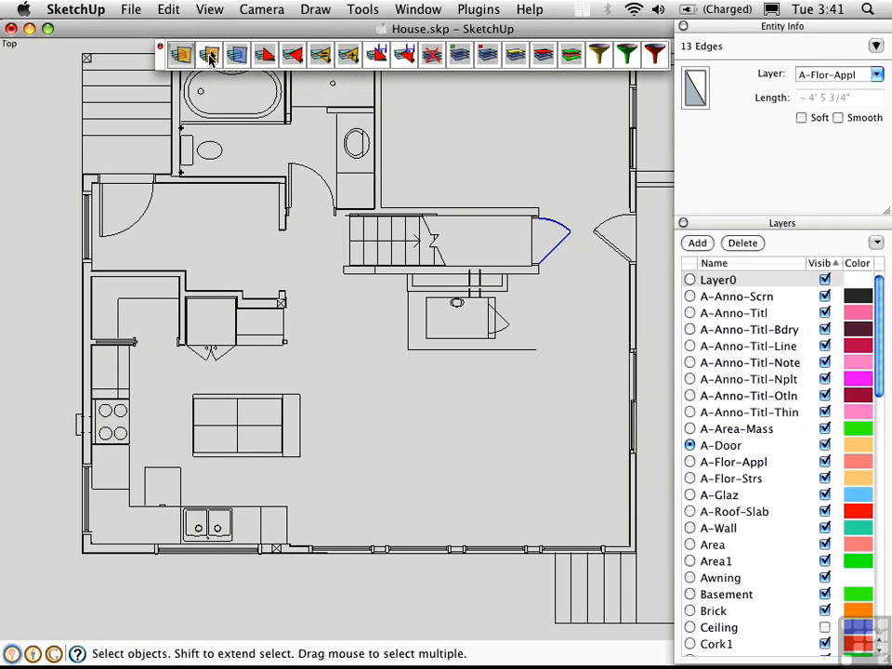
pyautogui.click(210, 57)
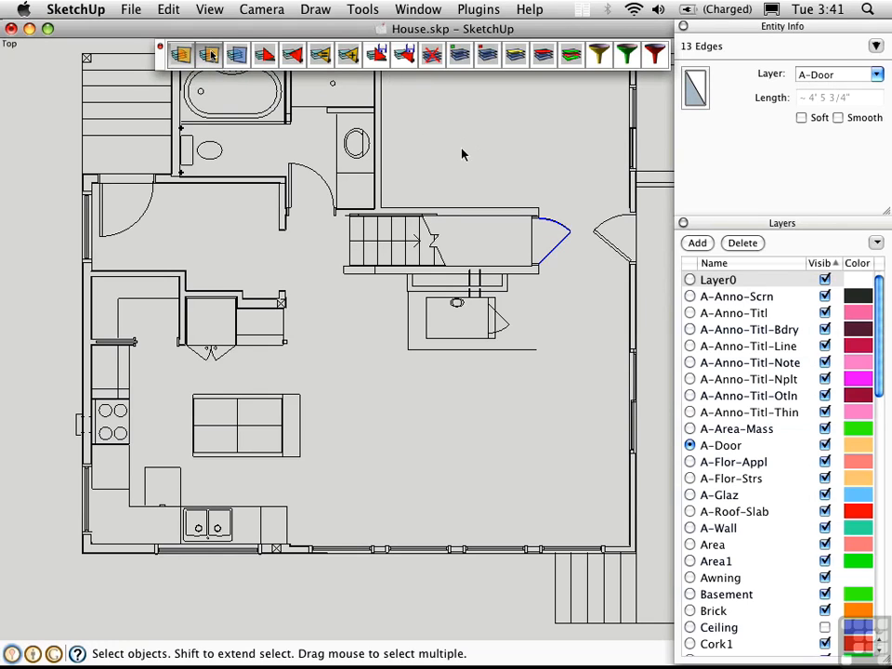
pyautogui.click(407, 163)
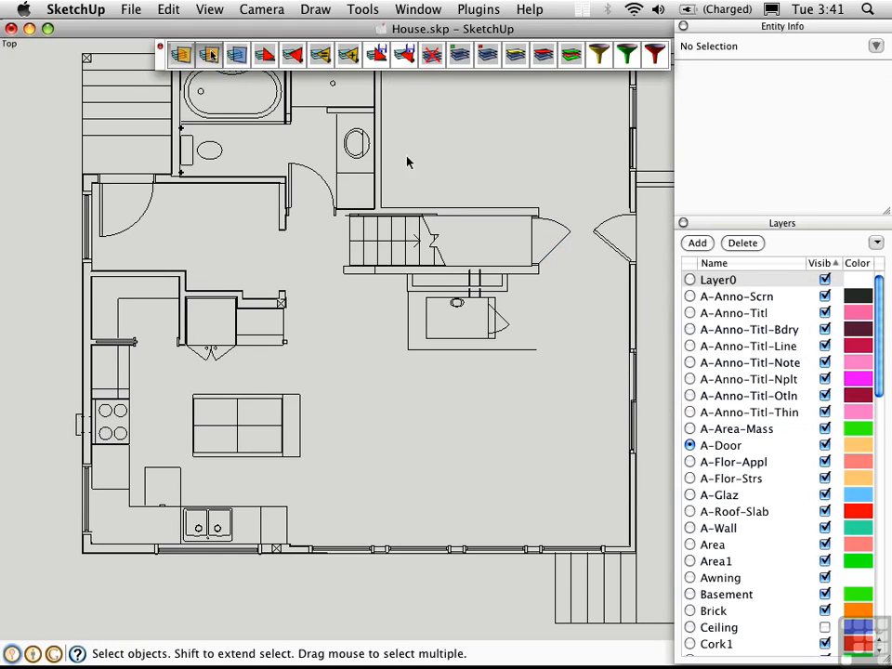
# Step: Save the current layer visibility configuration as a state named A
pyautogui.click(266, 59)
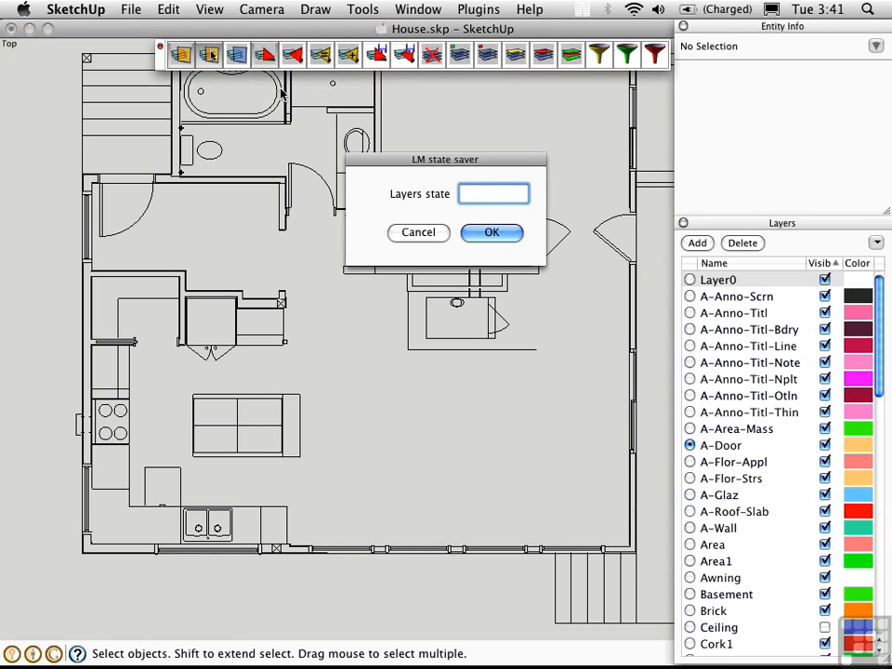
pyautogui.write('A')
pyautogui.click(488, 232)
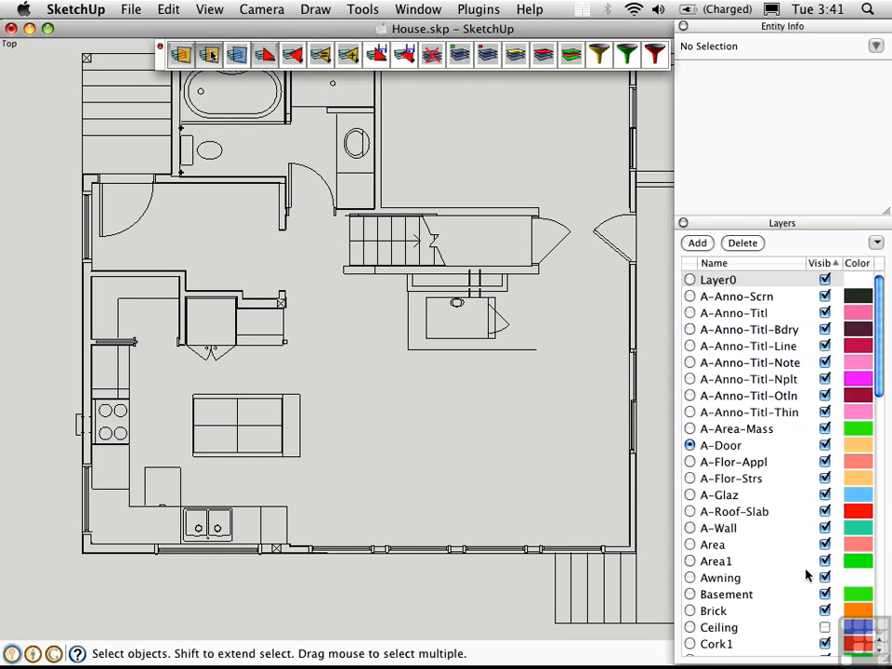
# Step: Hide the layers A-Anno-Titl, A-Anno-Titl-Line, A-Anno-Titl-Otln, A-Flor-Strs, Area, Awning, Brick and Cork1
pyautogui.moveTo(878, 362)
pyautogui.mouseDown()
pyautogui.moveTo(888, 554)
pyautogui.moveTo(664, 260)
pyautogui.mouseUp()
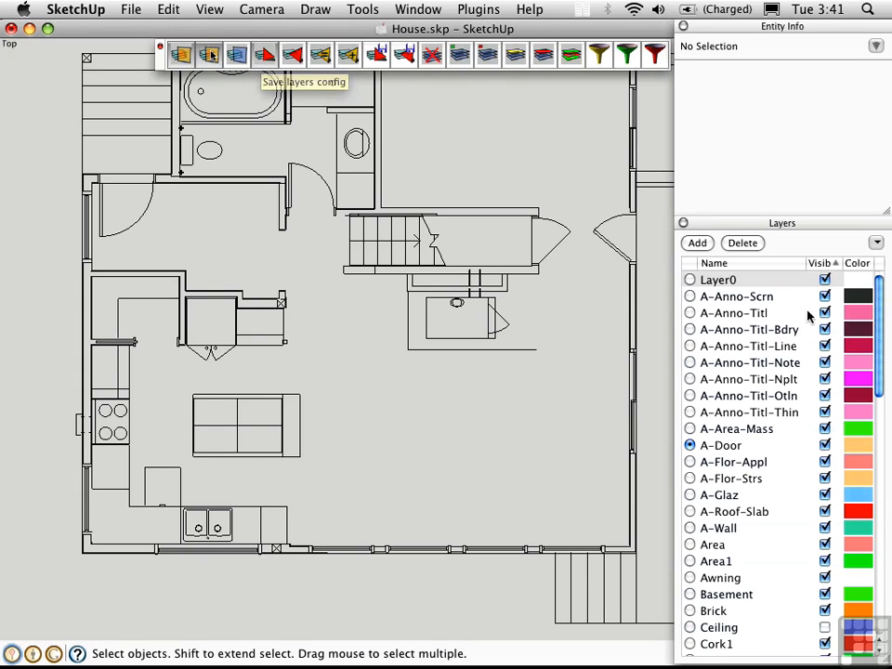
pyautogui.click(824, 313)
pyautogui.click(825, 346)
pyautogui.click(824, 395)
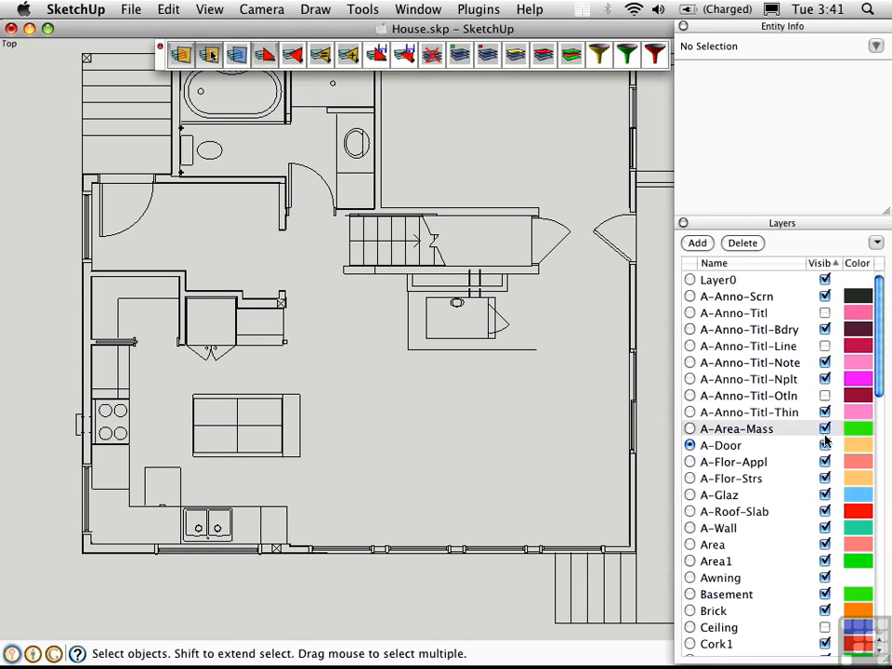
pyautogui.click(824, 478)
pyautogui.click(824, 544)
pyautogui.click(824, 577)
pyautogui.click(824, 611)
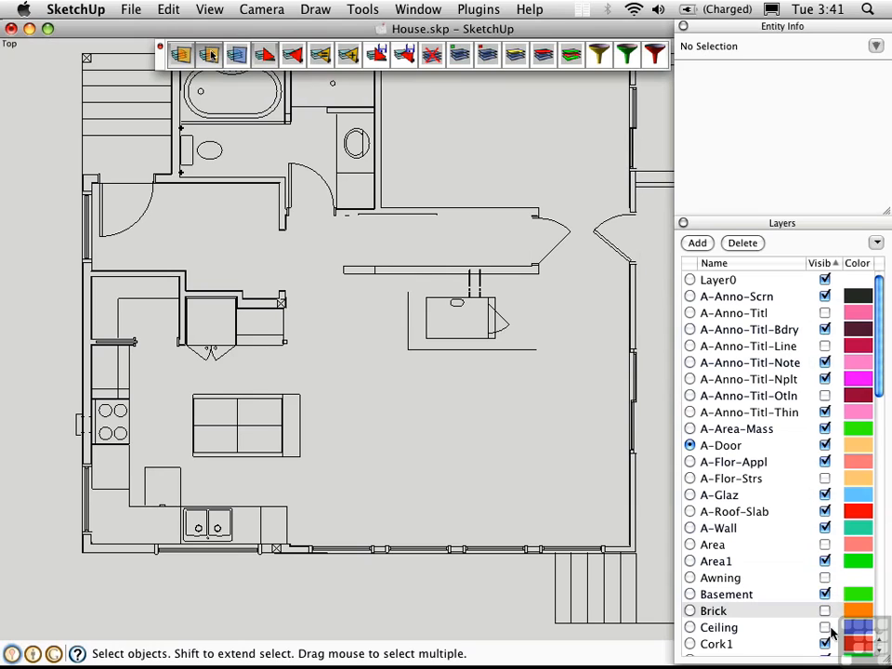
pyautogui.click(825, 643)
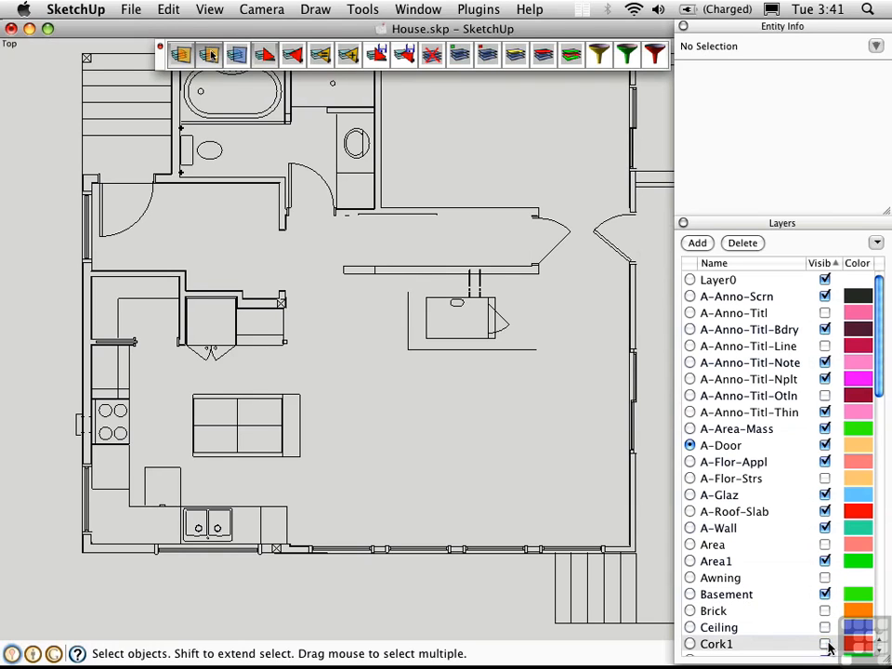
# Step: Restore the saved layer state A
pyautogui.click(292, 58)
pyautogui.click(537, 194)
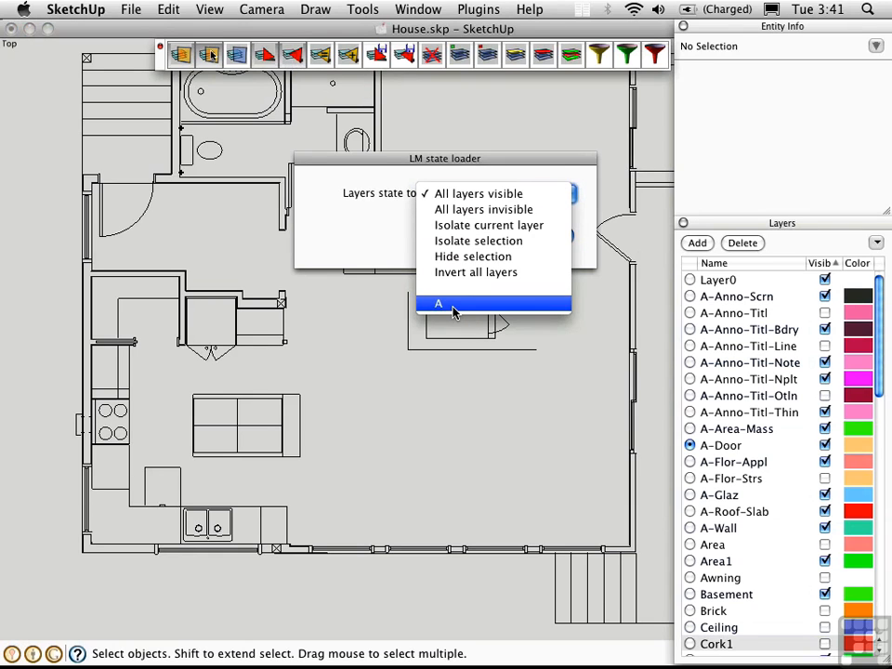
pyautogui.click(452, 306)
pyautogui.click(535, 238)
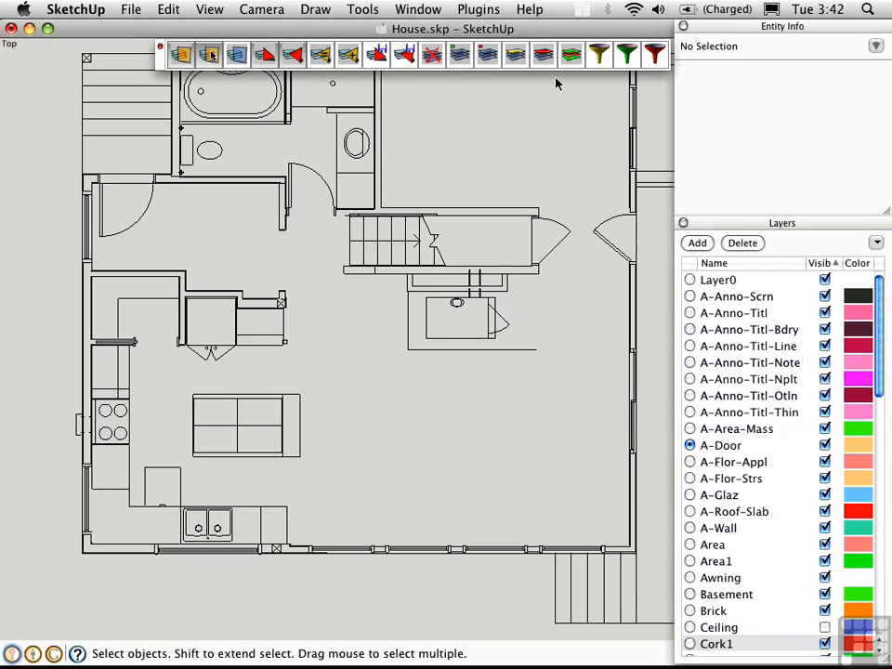
# Step: Make all layers visible, and hide every layer except the current one, A-Door
pyautogui.click(459, 58)
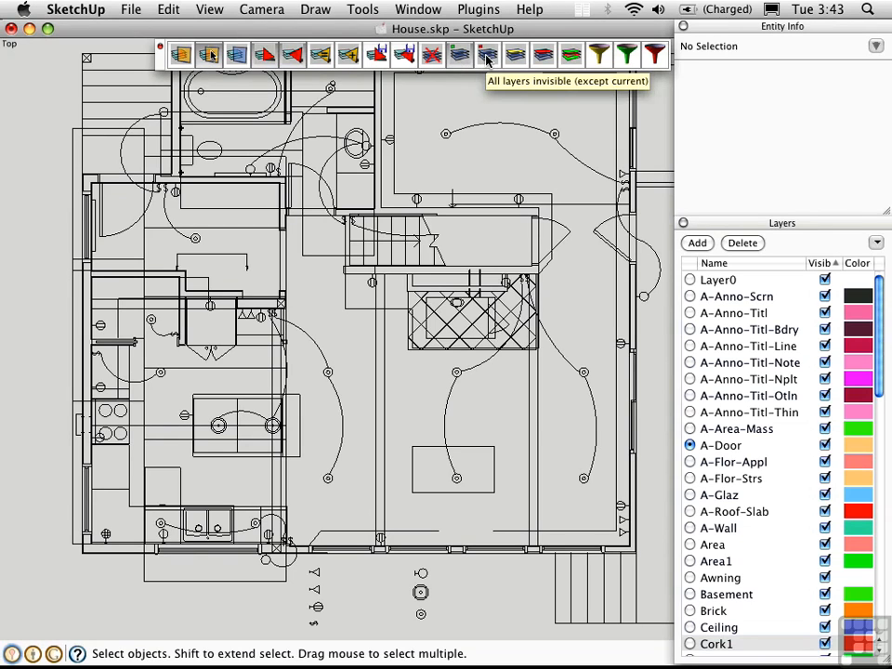
pyautogui.click(487, 58)
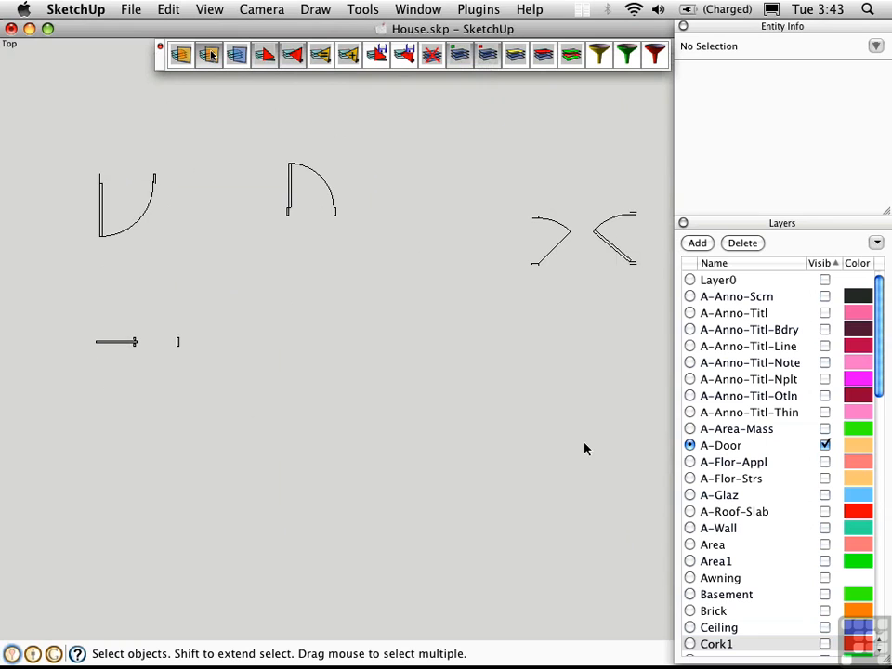
# Step: Make all layers visible, and isolate the layer of the electrical arc between the two light symbols in the upper room
pyautogui.click(458, 56)
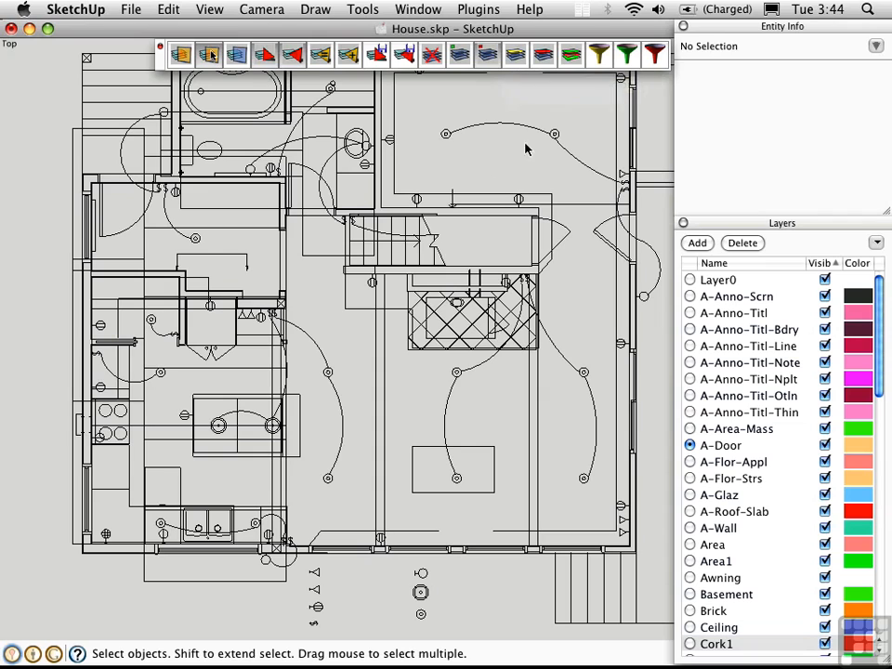
pyautogui.moveTo(527, 124); pyautogui.dragTo(474, 108)
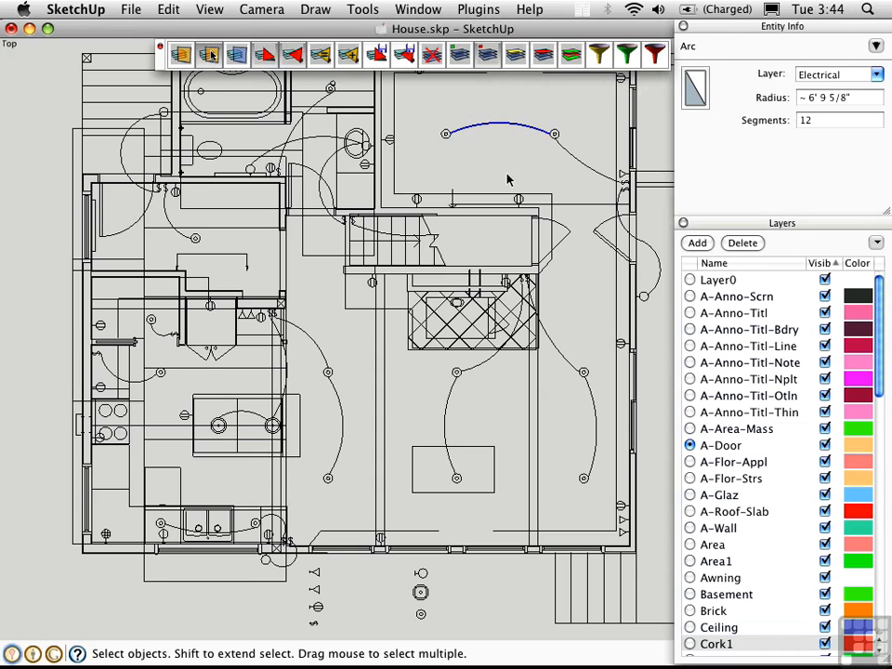
pyautogui.click(515, 56)
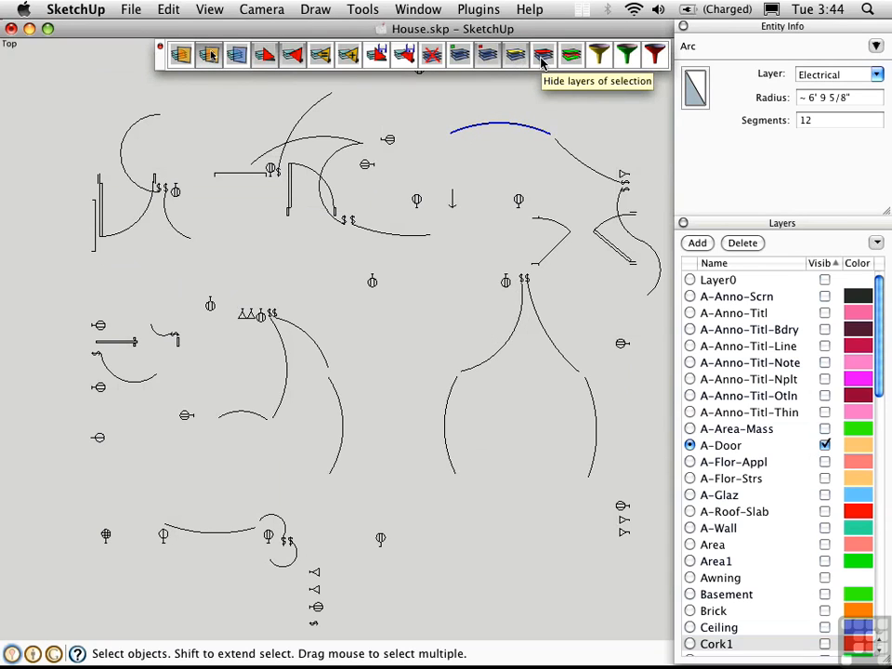
pyautogui.click(540, 99)
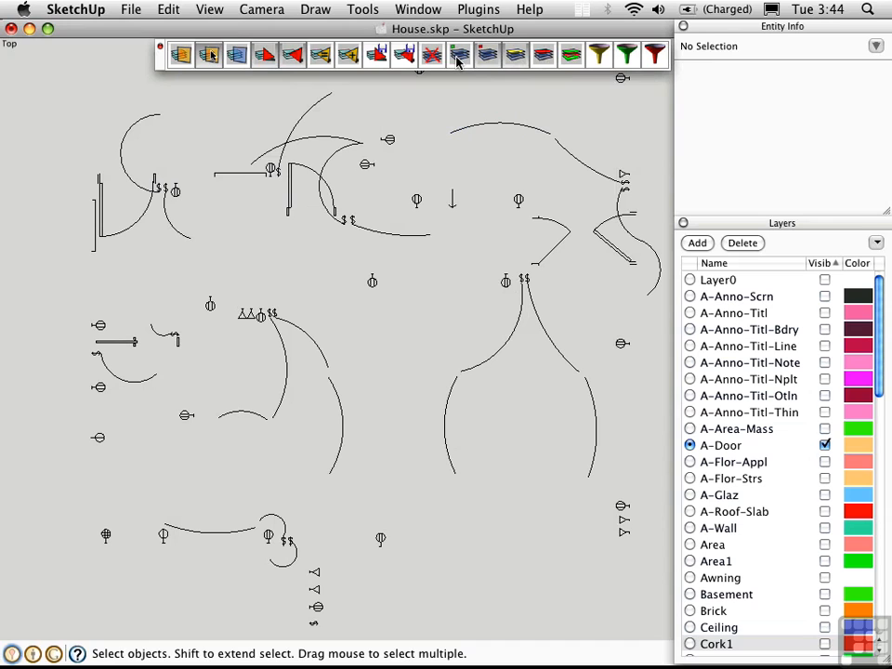
# Step: Make all layers visible, and hide the layers of the electrical arcs and light symbol in the upper room
pyautogui.click(458, 56)
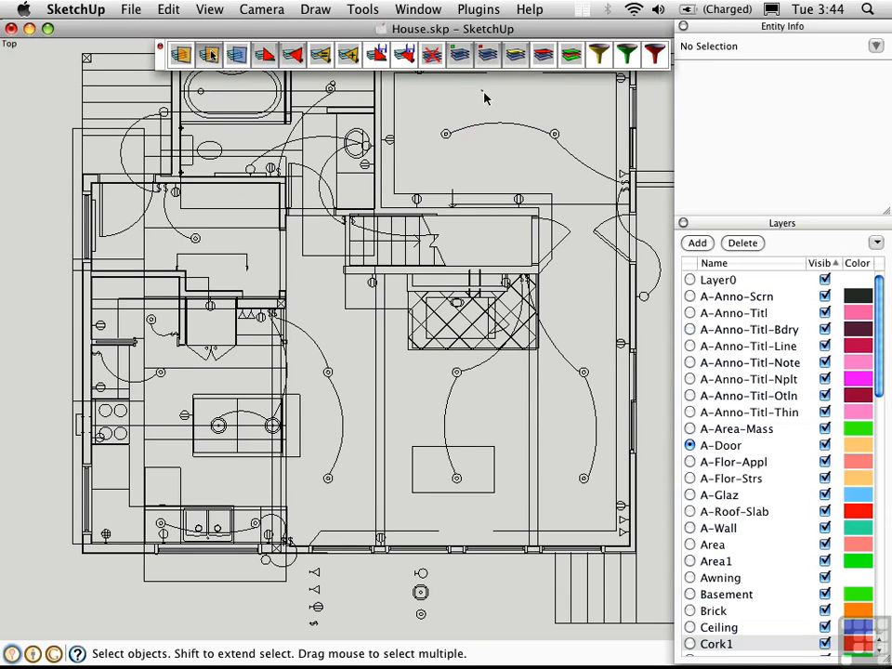
pyautogui.moveTo(577, 178); pyautogui.dragTo(534, 88)
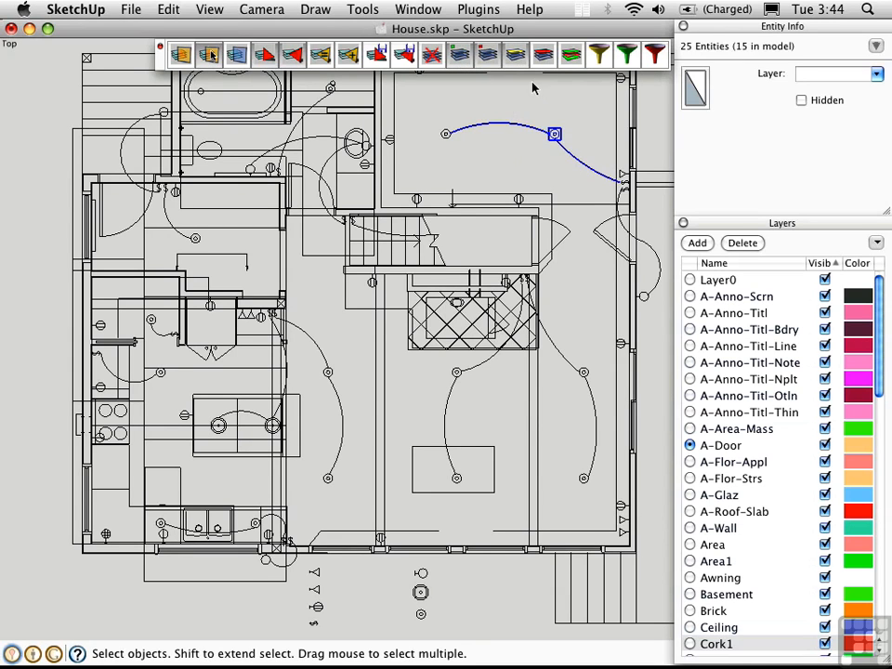
pyautogui.click(543, 61)
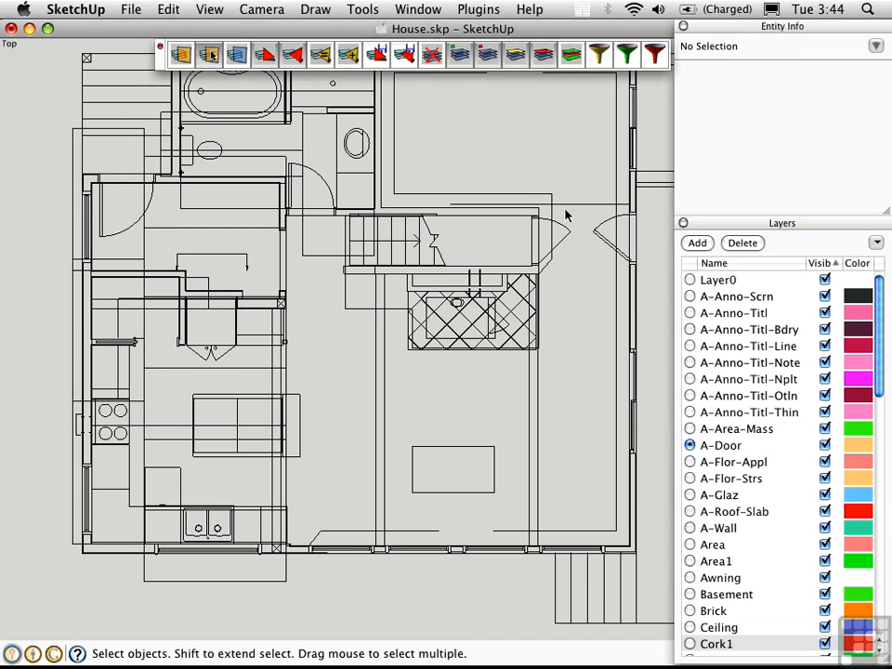
# Step: Hide the layers of the ceiling outline, the HW edges beside the stairs, and the remaining overlapping outlines around the rooms
pyautogui.click(550, 194)
pyautogui.click(546, 58)
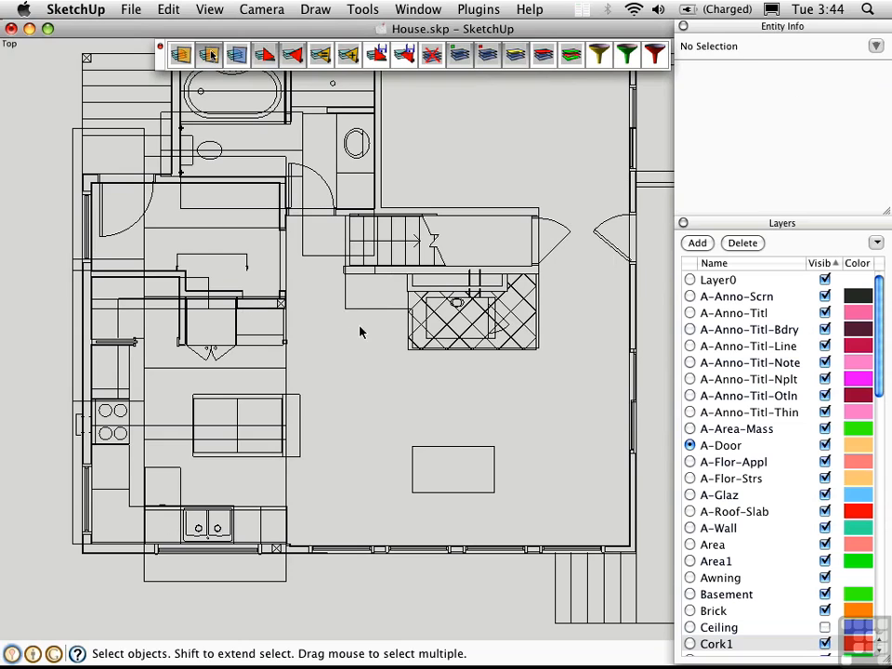
pyautogui.click(546, 57)
pyautogui.moveTo(296, 203); pyautogui.dragTo(297, 205)
pyautogui.keyDown('shift'); pyautogui.moveTo(293, 268); pyautogui.dragTo(259, 195); pyautogui.keyUp('shift')
pyautogui.click(545, 58)
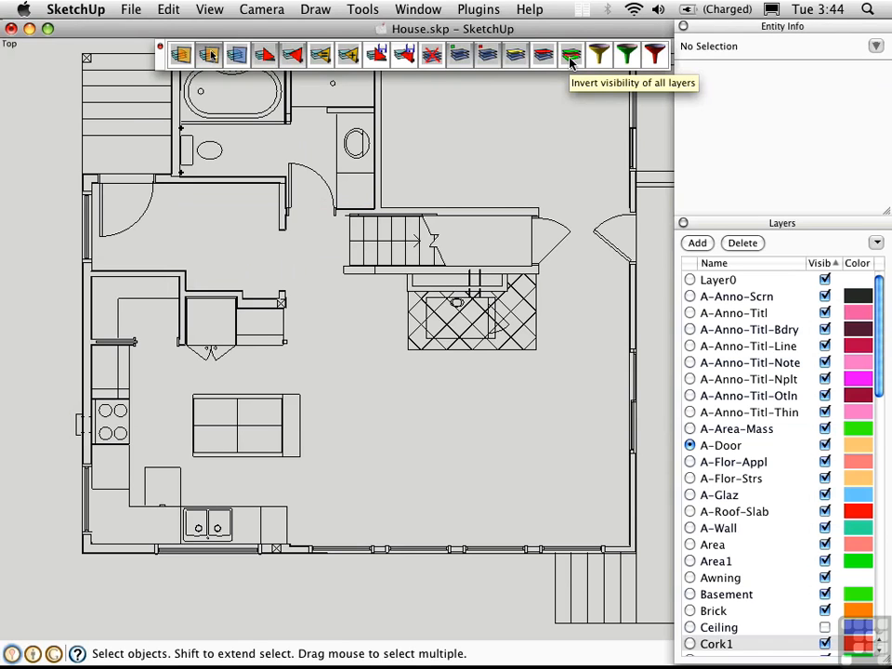
# Step: Invert the visibility of all layers and invert it back, and open the layer isolation filter, dismissing it without a filter string
pyautogui.click(571, 57)
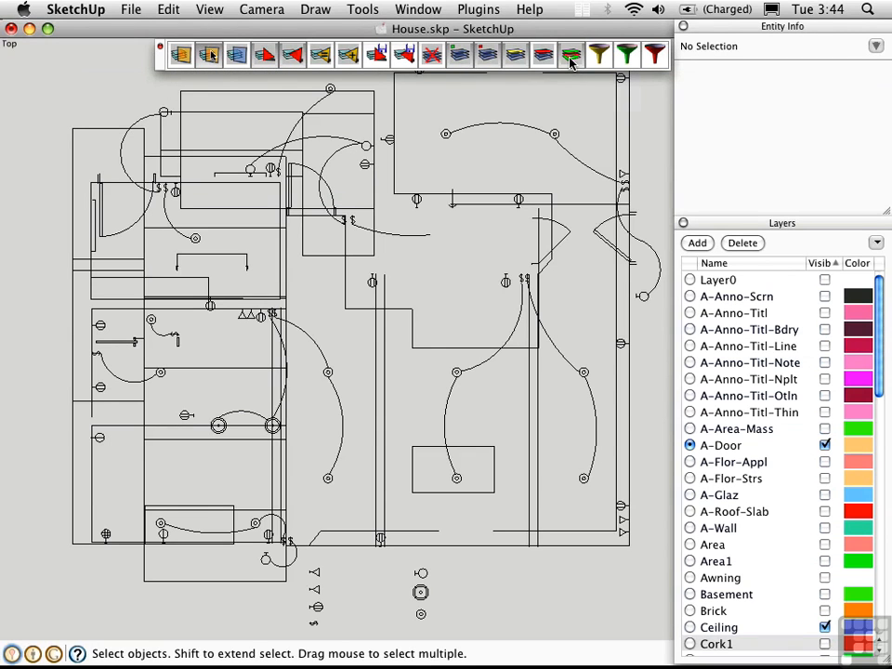
pyautogui.click(598, 58)
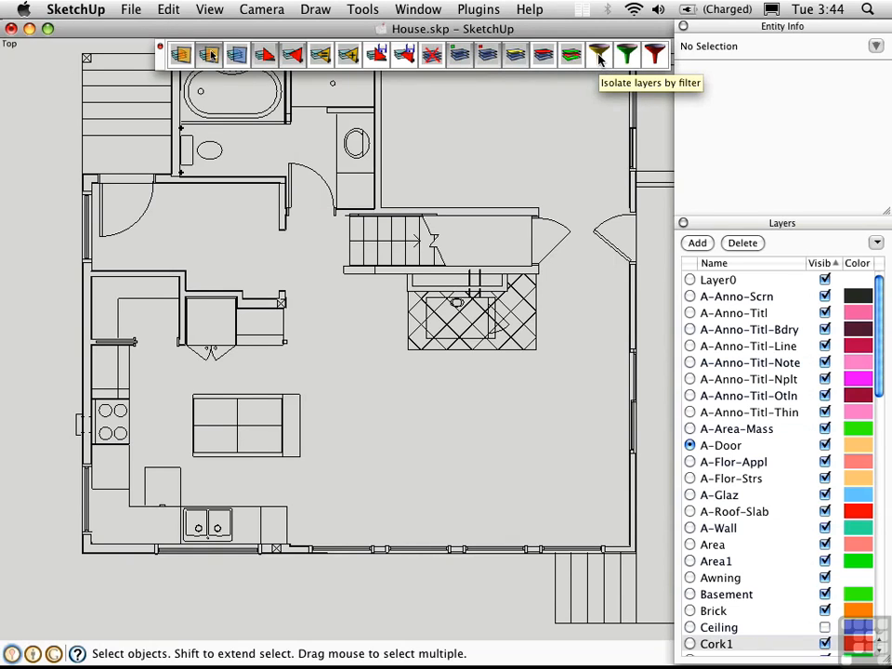
pyautogui.click(600, 57)
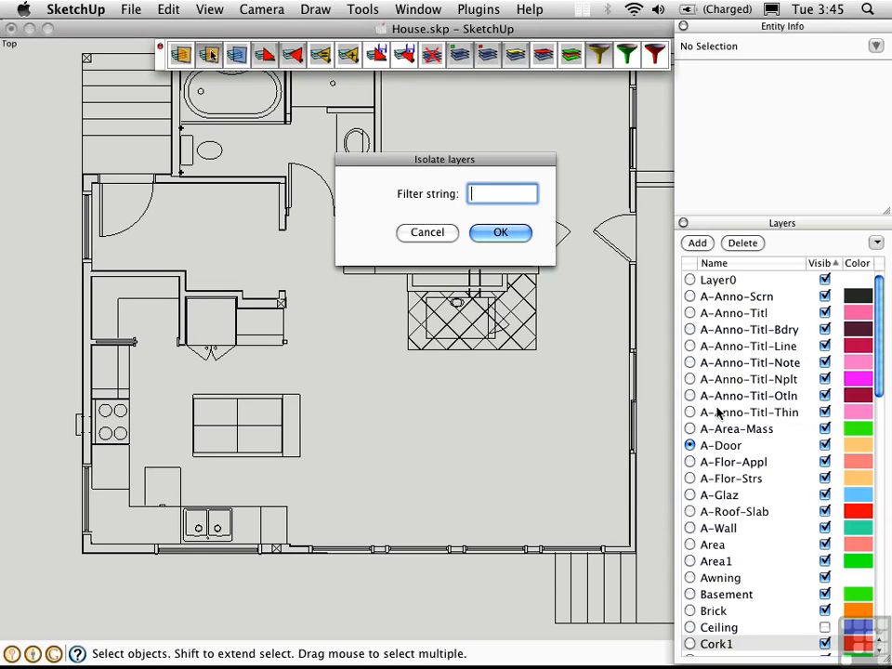
pyautogui.click(423, 232)
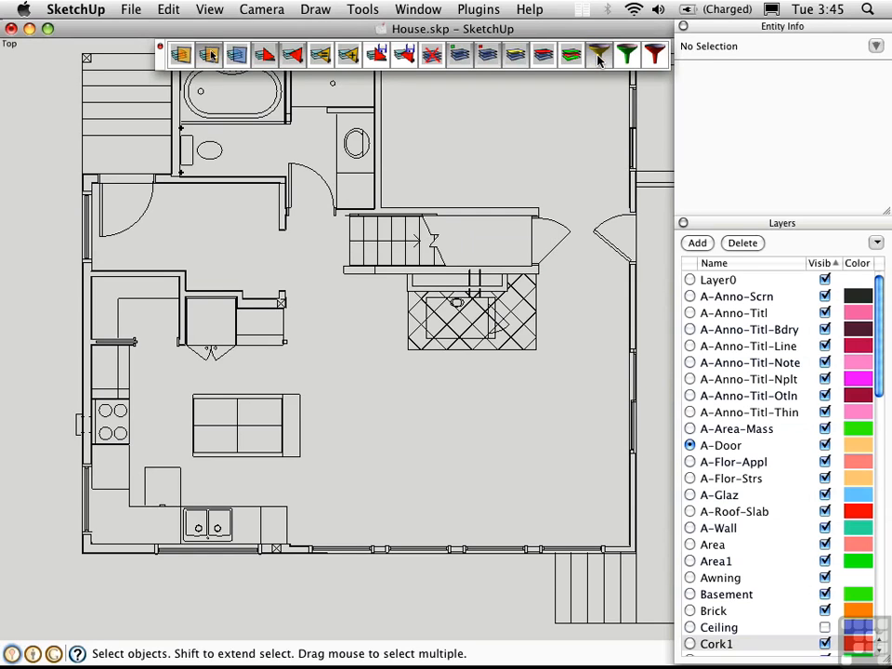